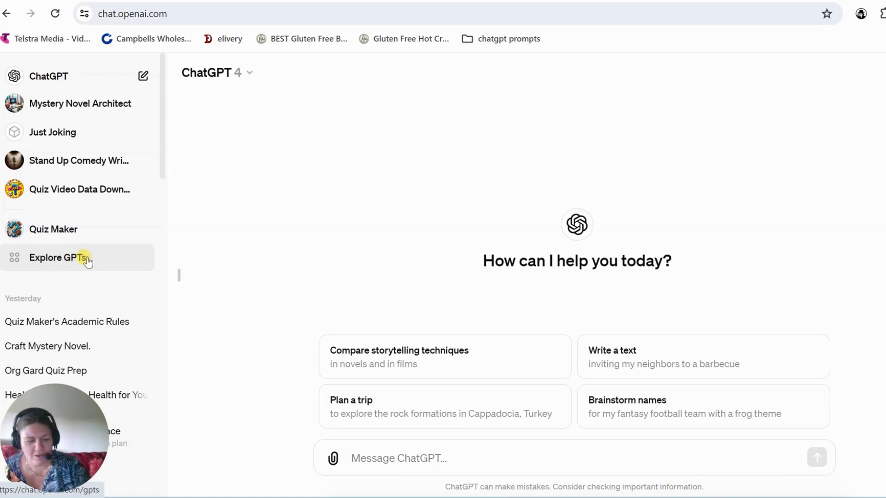
Search the GPT directory for 'Quiz Video Data Download' and open its details card
click(58, 261)
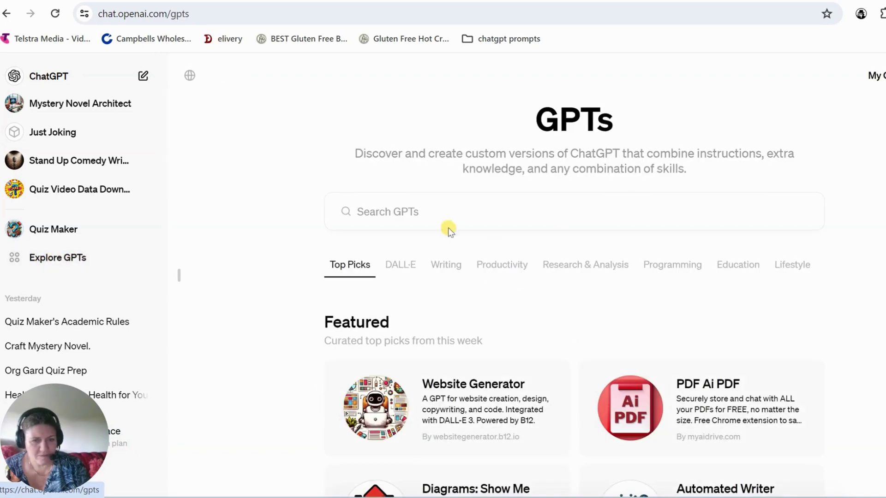
click(369, 211)
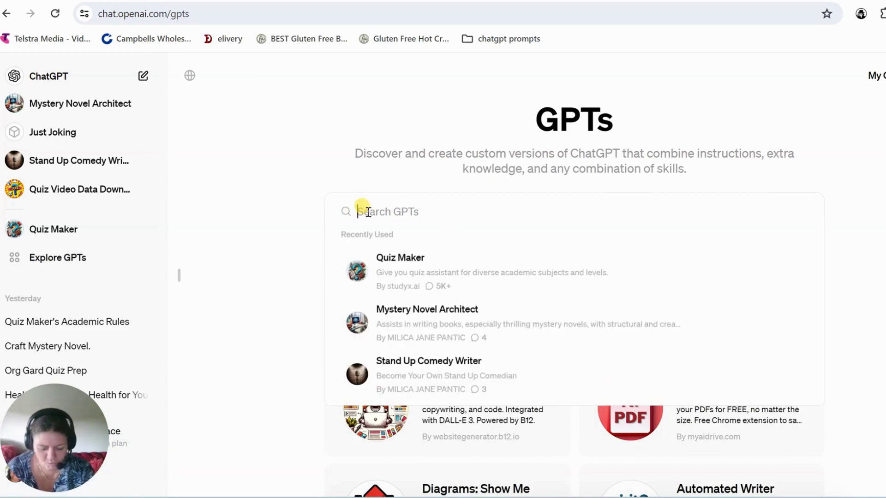
text(Quiz Video Data Download)
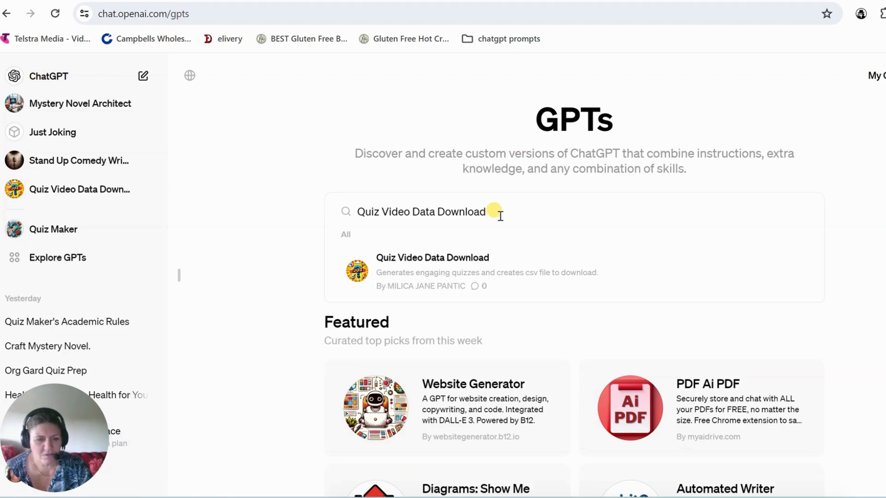
click(423, 258)
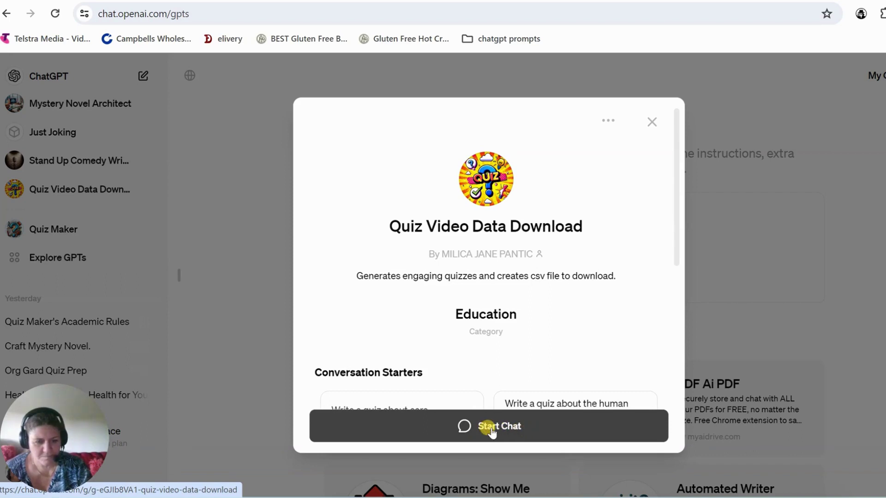
Start a chat with the quiz GPT using the 'Start writing a quiz for me' starter
click(514, 429)
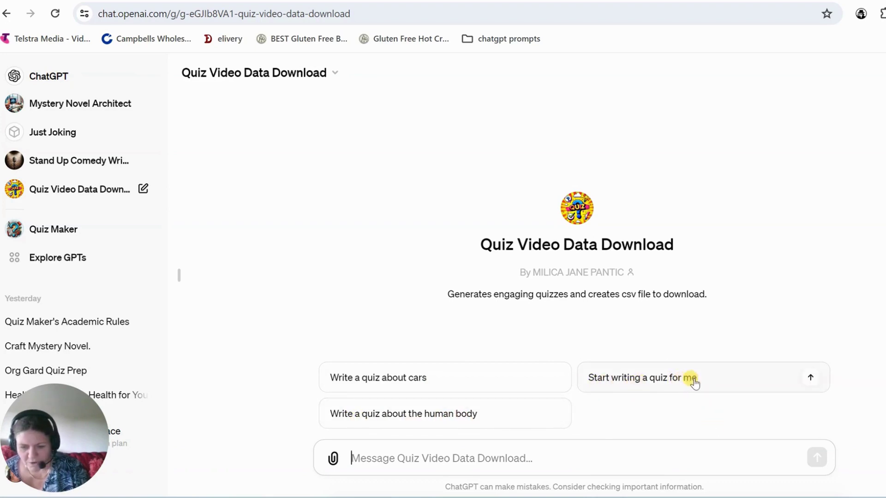
click(638, 381)
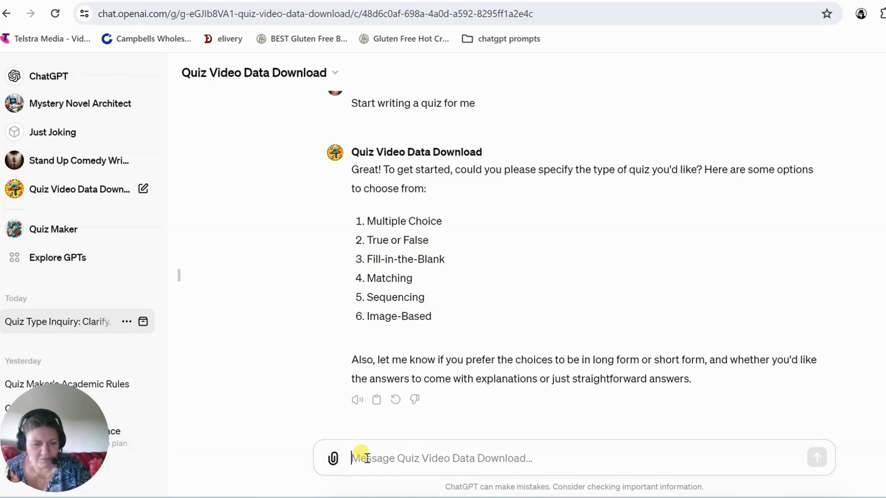
Reply 'fill in the blank' to choose the fill-in-the-blank quiz type
text(fil)
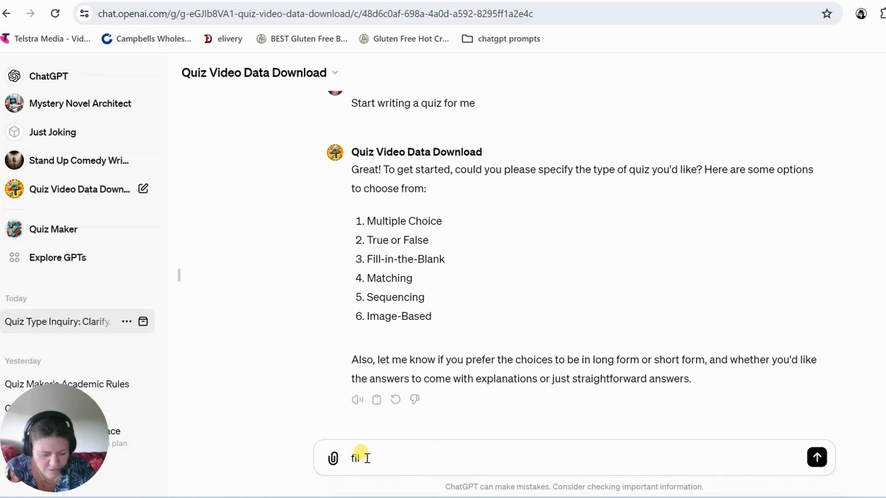
text(l in the blank)
key(Return)
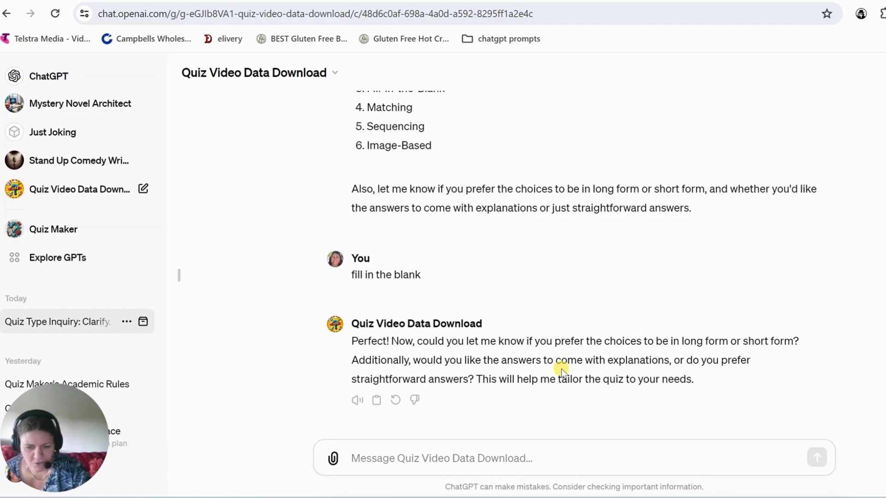
mouse_move(395, 271)
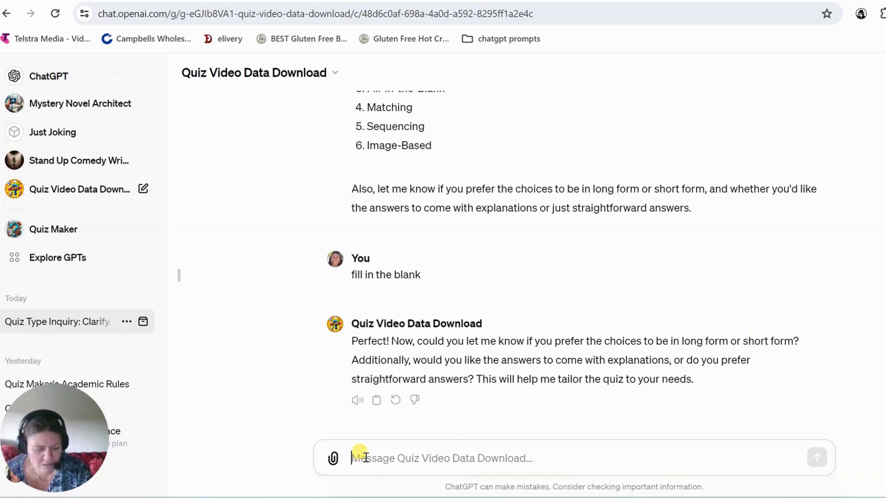
Answer 'short form' for the choices and reply 'yes i want explanations'
text(short form)
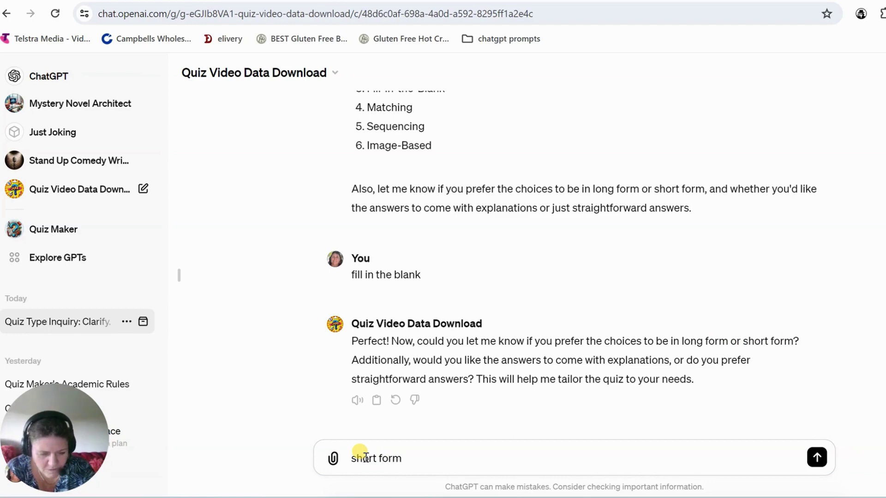
key(Return)
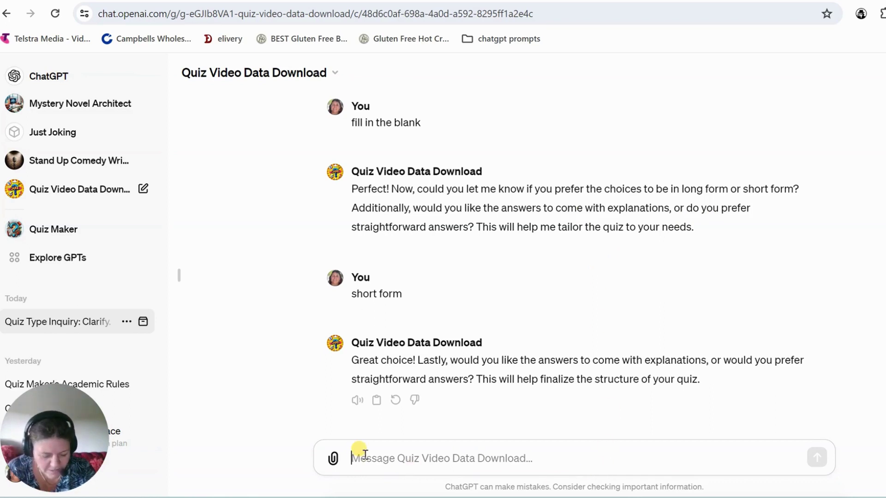
text(yes)
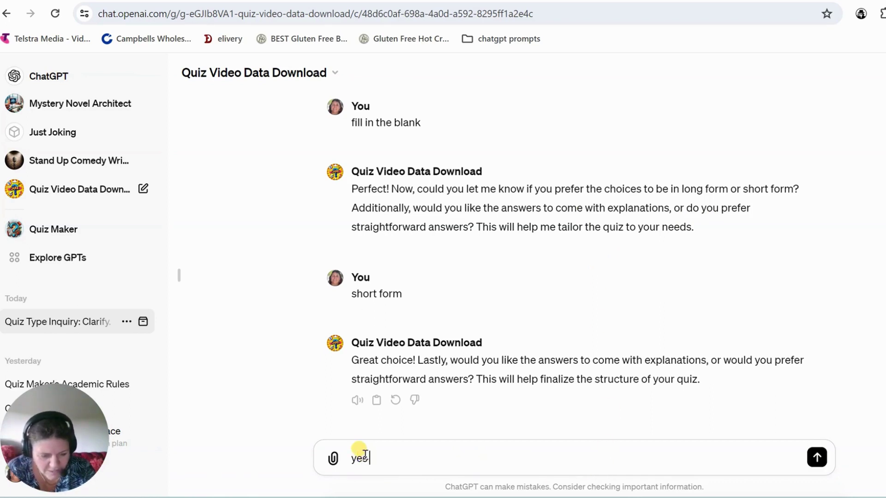
text( i want explana)
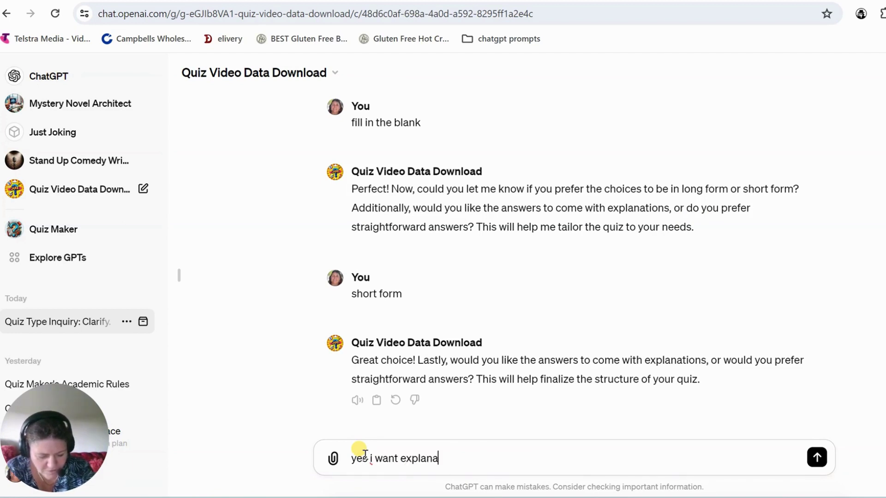
text(tions)
key(Return)
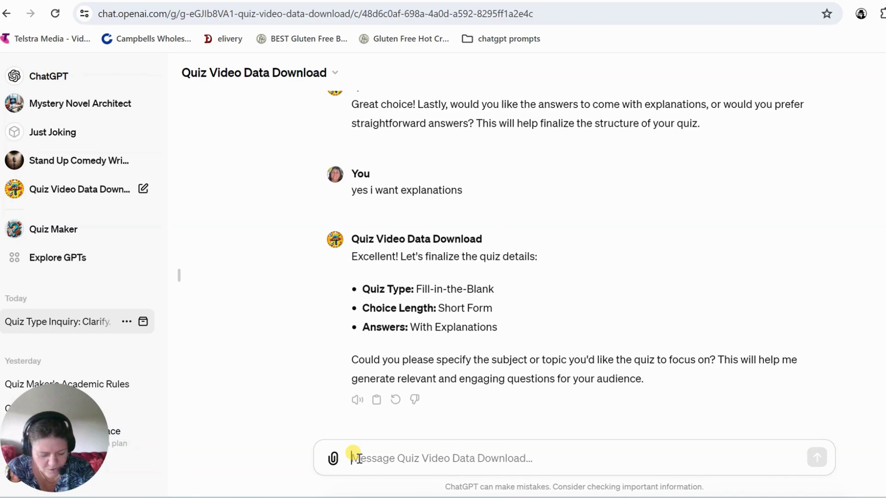
Give 'organic gardening' as the topic, review the five-question table, and begin a follow-up
text(organic)
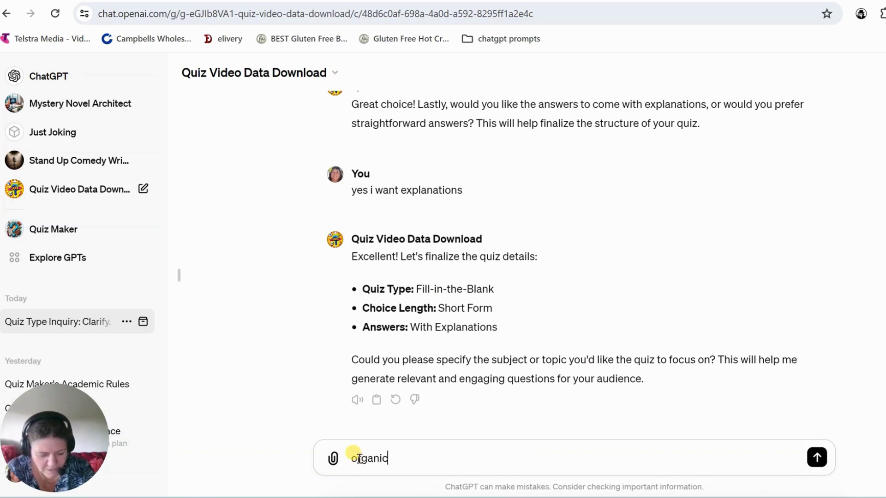
text( gardeni)
key(Return)
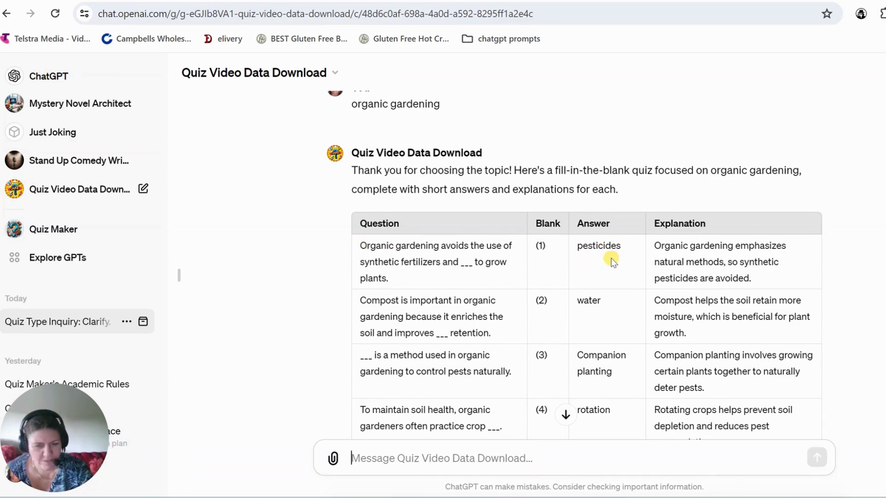
scroll(611, 259, down, 2)
scroll(610, 259, down, 3)
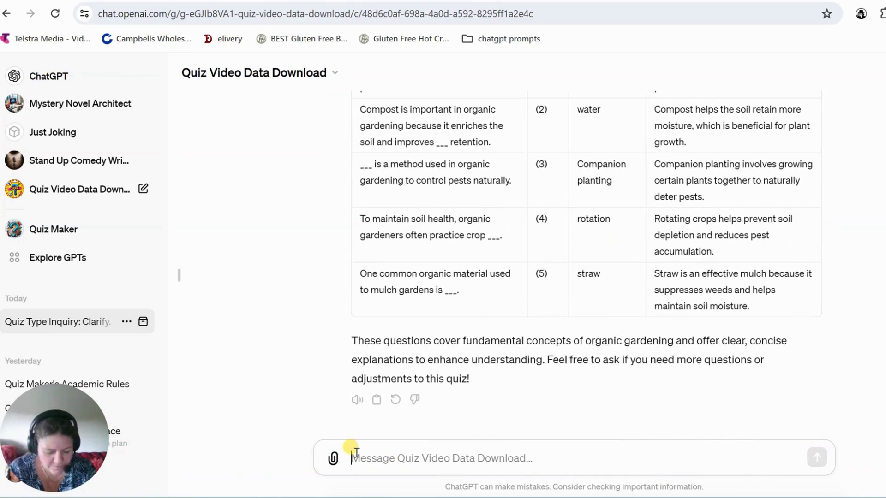
text(give me at least 3 choices per answer)
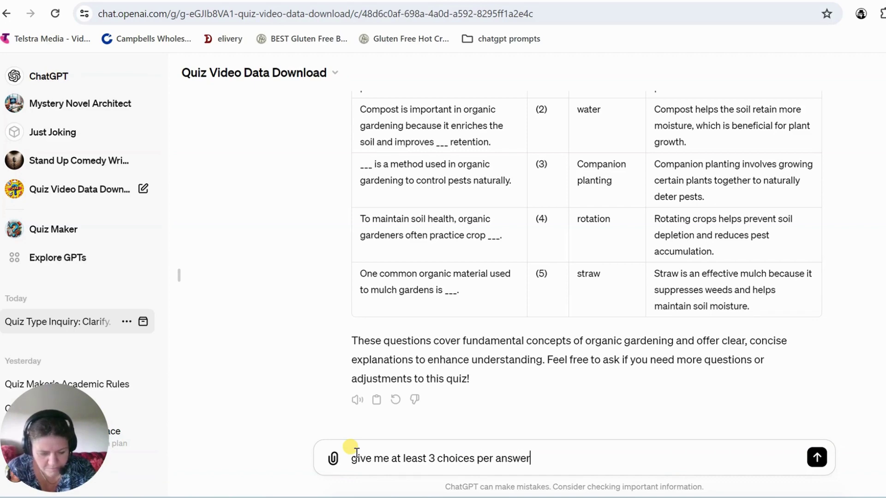
Send 'give me at least 3 choices per answer' and review the regenerated three-choice table
key(Return)
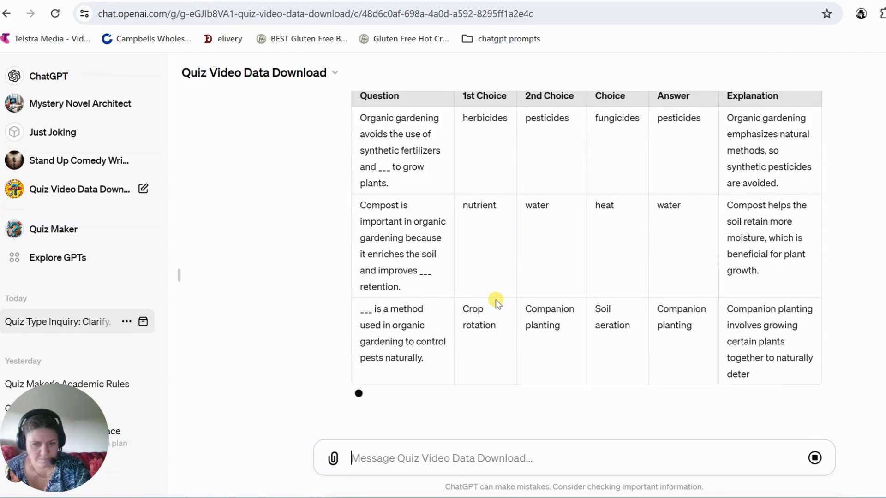
scroll(674, 289, up, 3)
scroll(637, 272, down, 5)
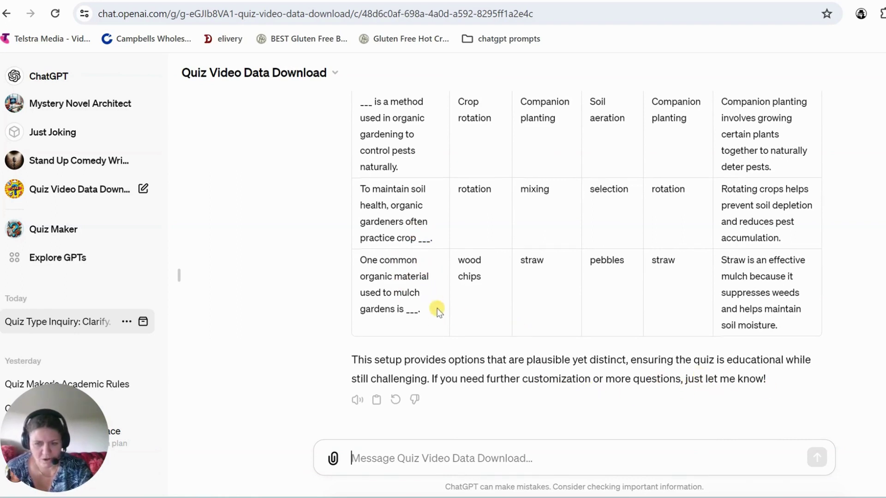
Approve the quiz with 'thats good' and request it as a downloadable file
text(thats good)
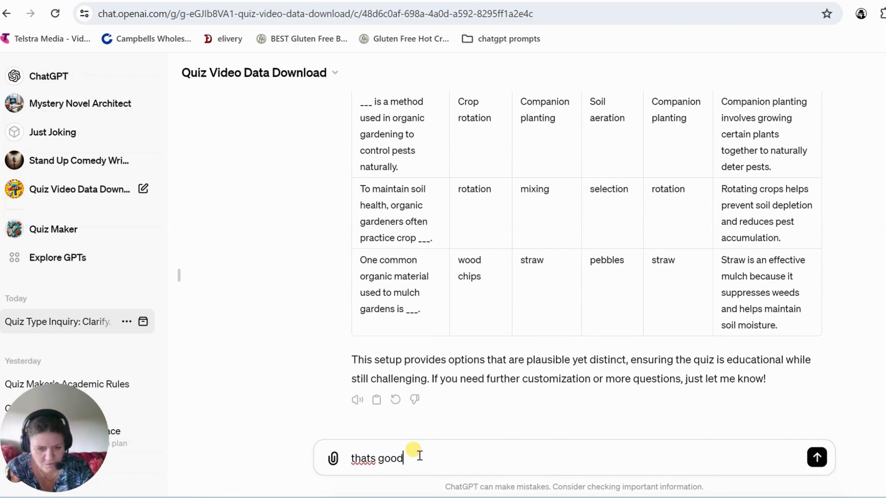
key(Return)
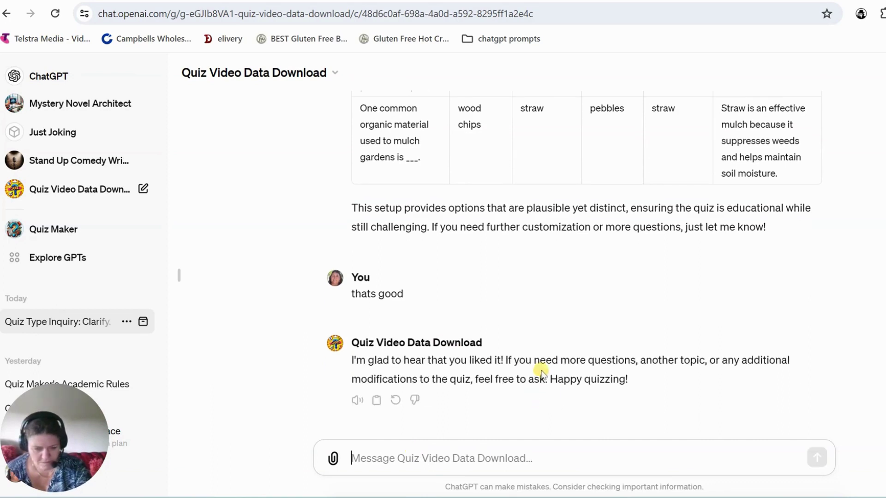
text(please make me a downloadable file)
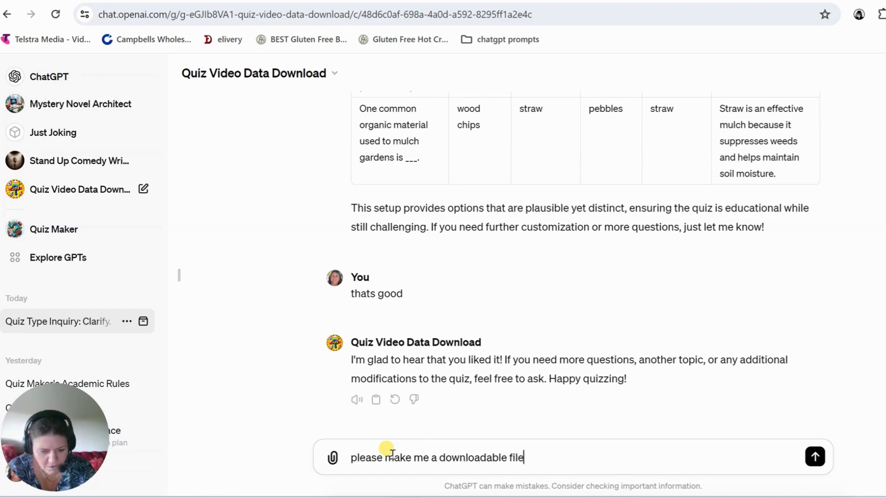
key(Return)
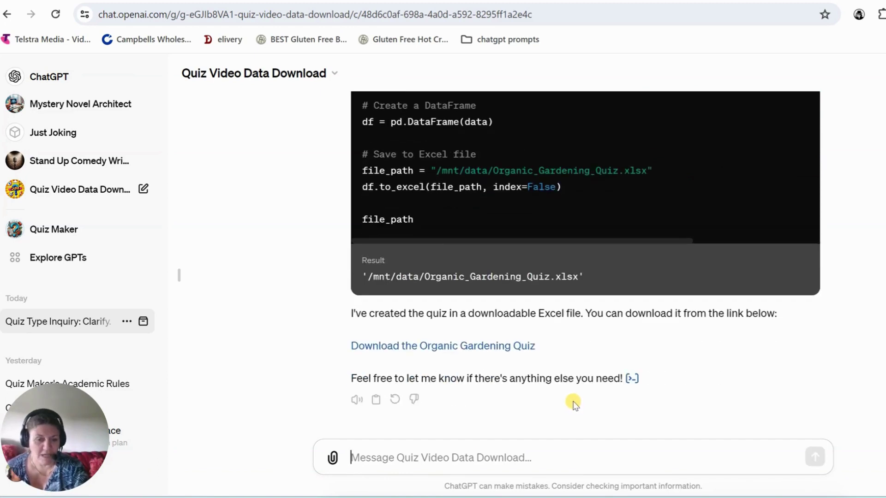
Download Organic_Gardening_Quiz.xlsx and switch over to the Canva quiz design
click(443, 350)
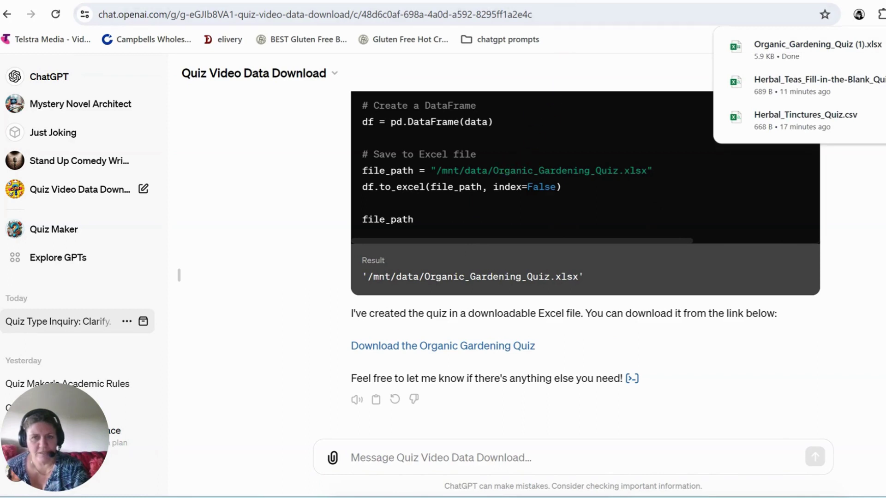
key(ctrl+Tab)
key(ctrl+Tab)
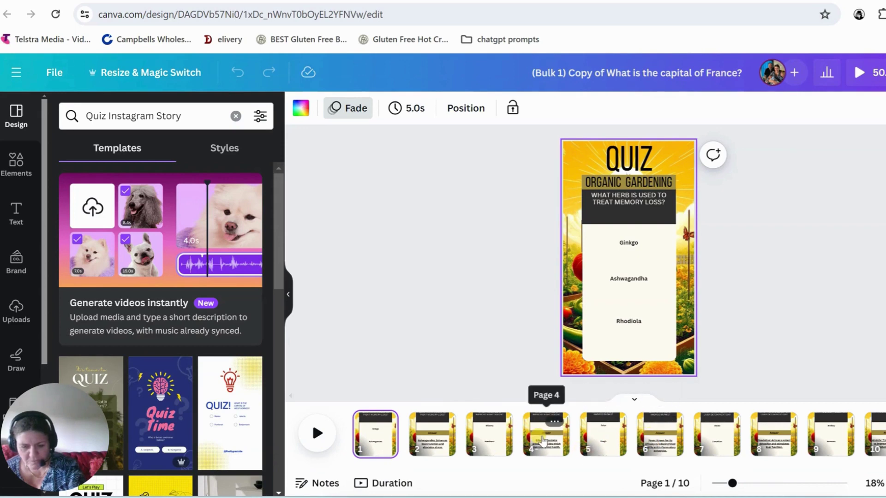
Browse the quiz design's pages 3 through 8, ending on the Dandelion answer page
click(543, 441)
click(491, 444)
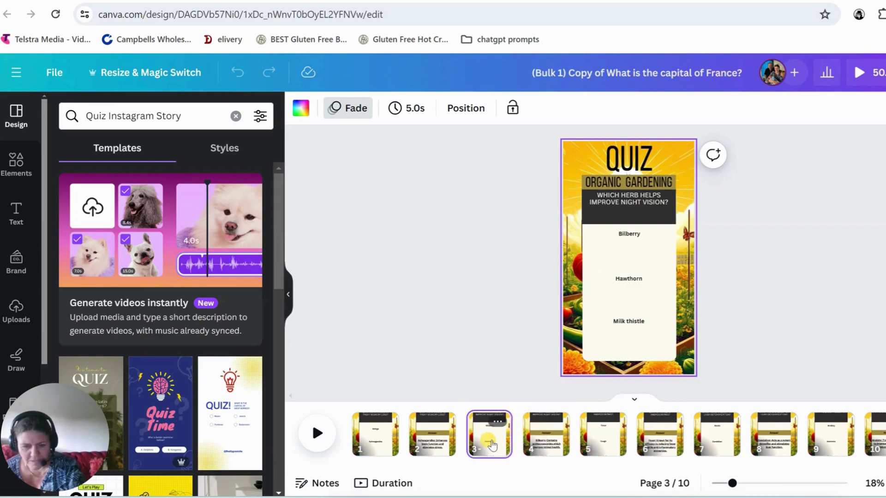
click(544, 441)
click(602, 439)
click(665, 437)
click(720, 437)
click(775, 436)
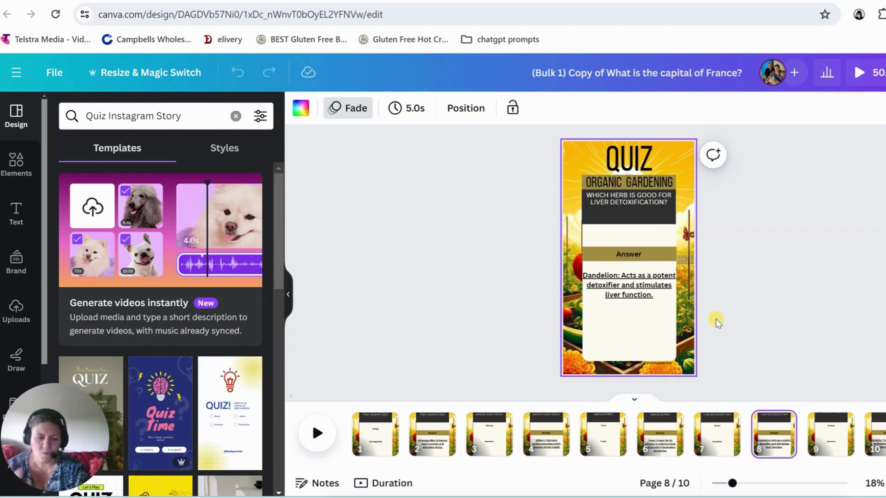